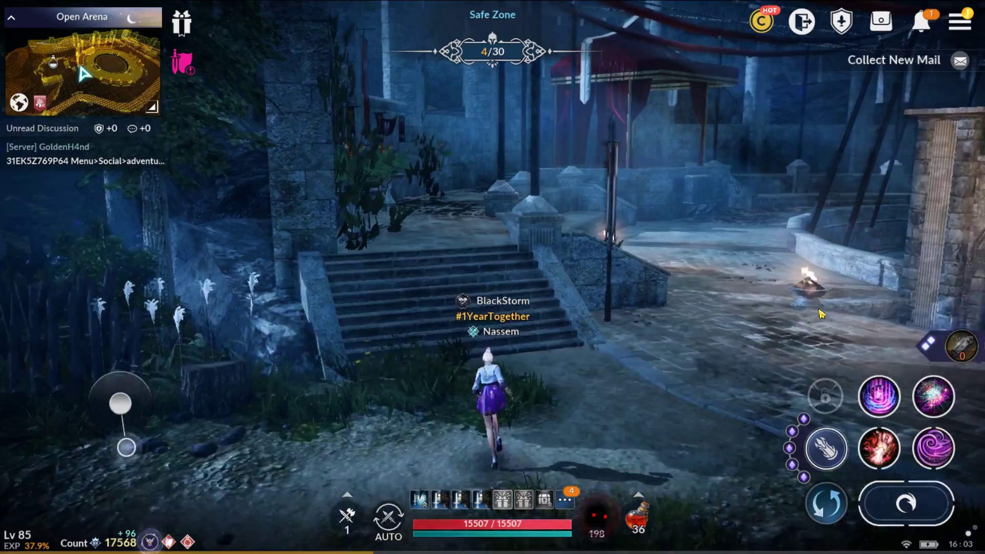
Run the character forward up the stairs with W, then press Q for quick settings
key("w")
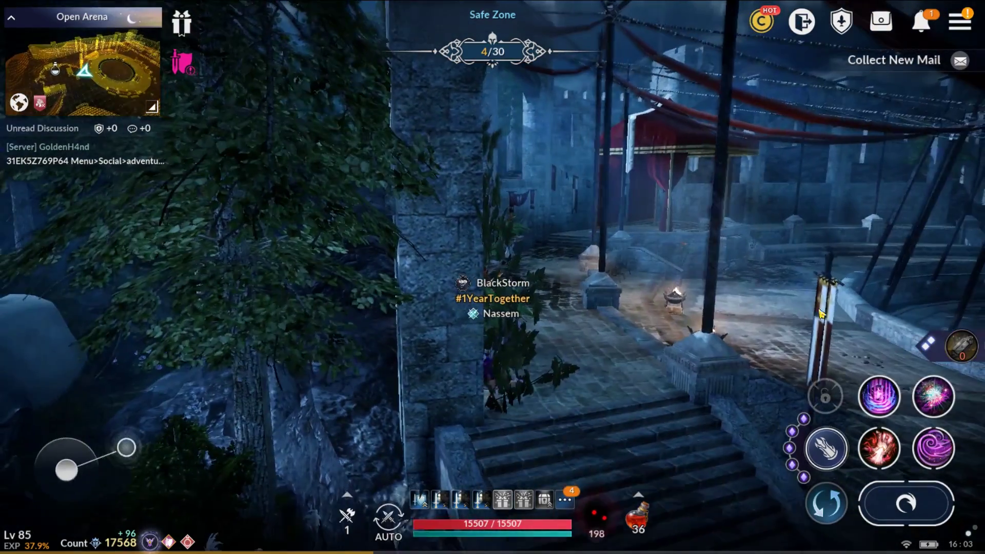
key("w")
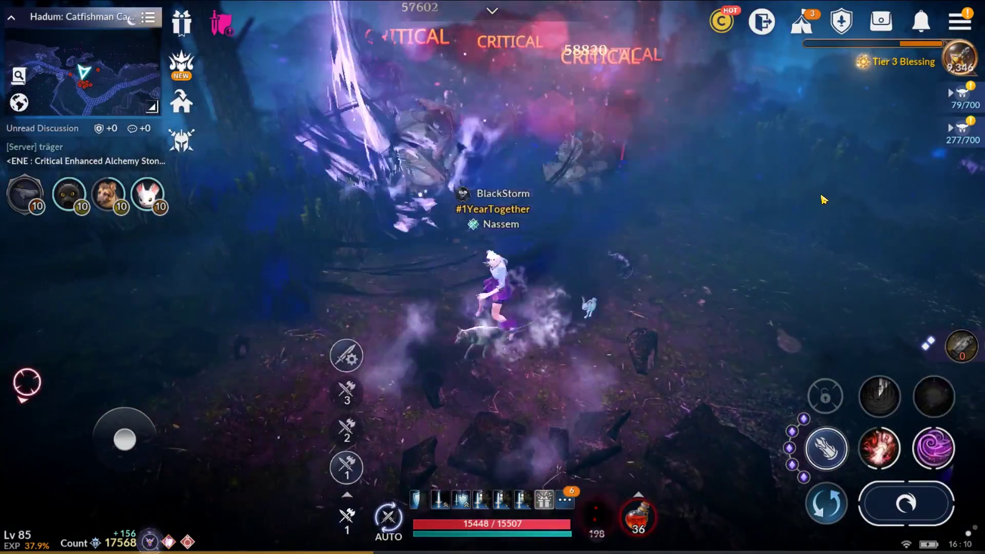
key("q")
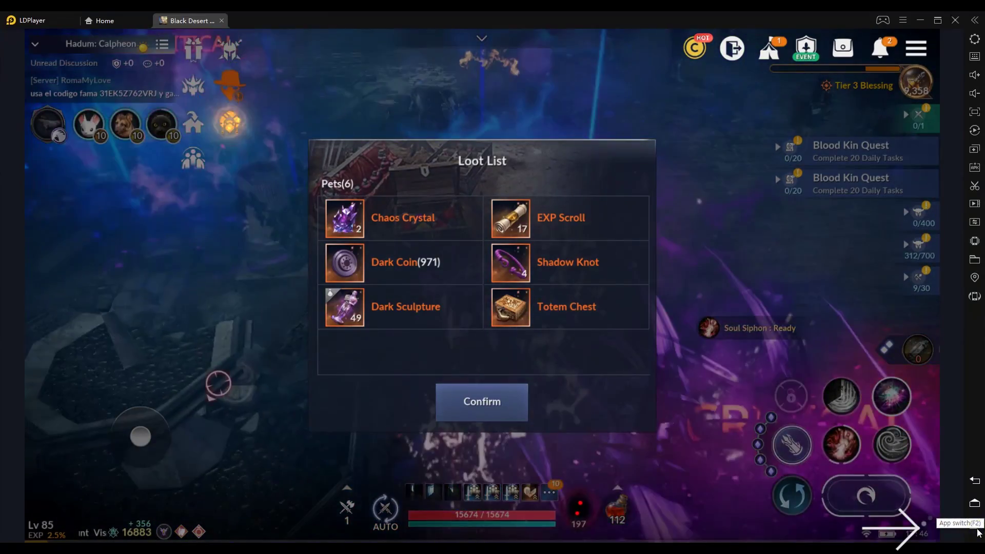
Bring up the Android recent apps view from the LDPlayer sidebar
left_click(978, 534)
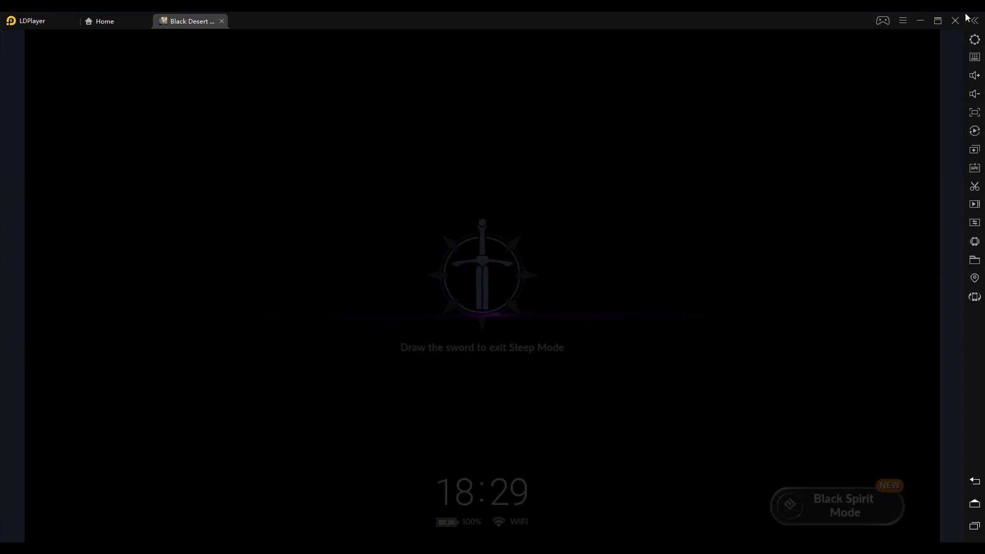
Open LDPlayer's emulator settings on the Other settings tab
left_click(977, 42)
left_click(359, 354)
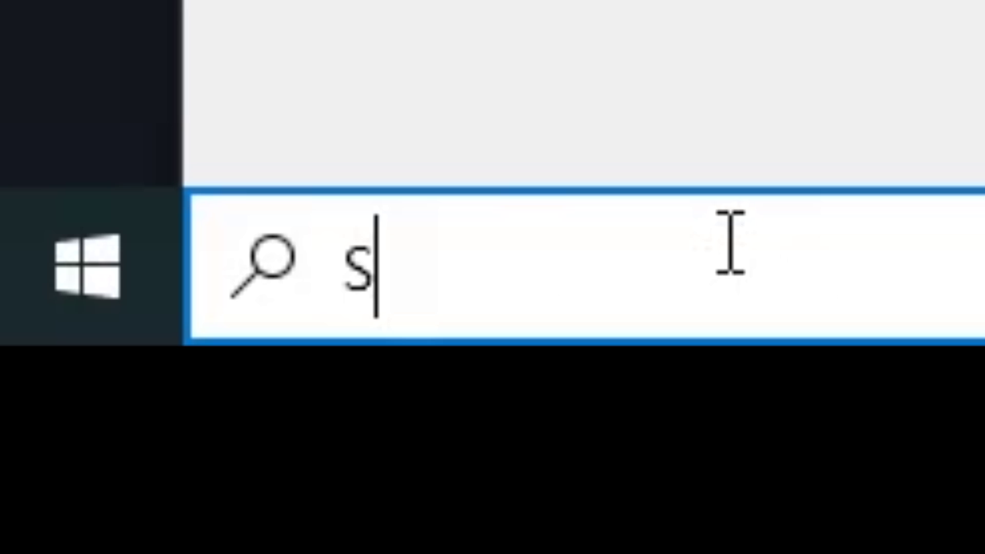
Complete the word 'Setting' in the taskbar search box
type("tting")
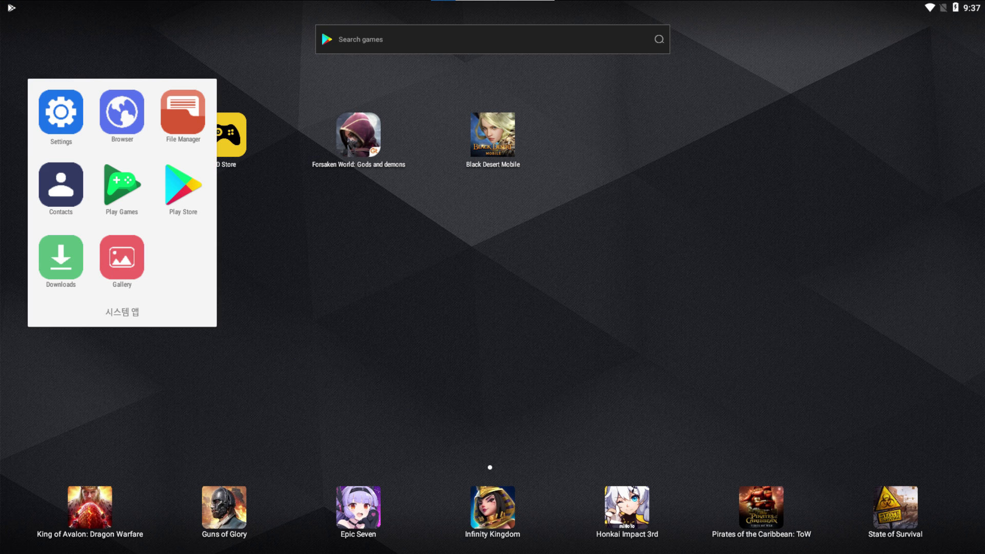
In Android Settings, open the tablet information page and try unlocking developer mode
left_click(60, 112)
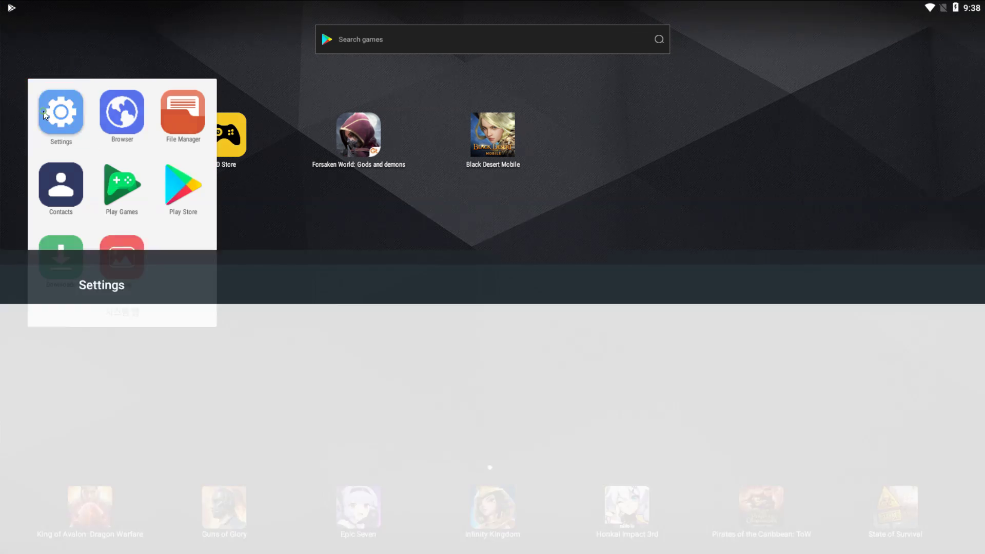
left_click_drag(762, 399, 760, 189)
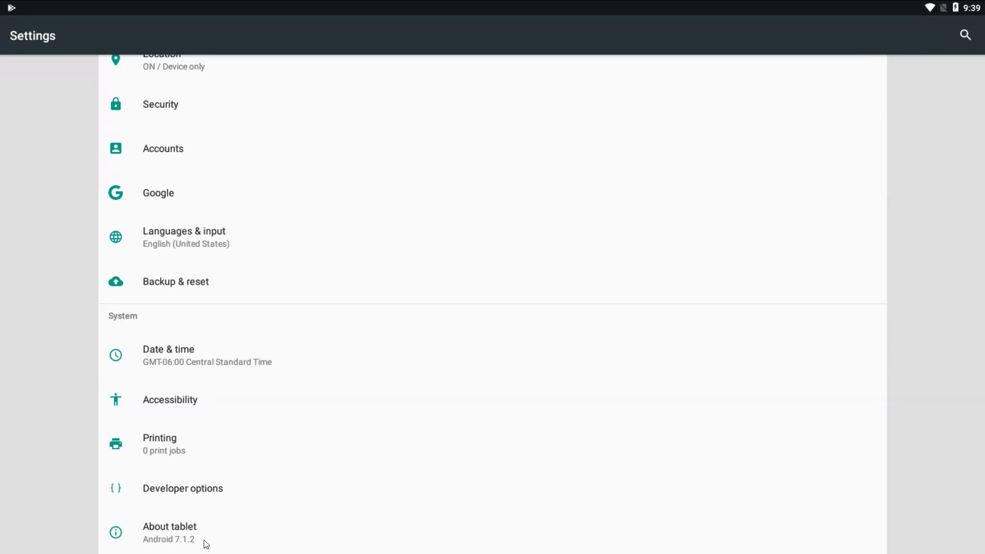
left_click(210, 539)
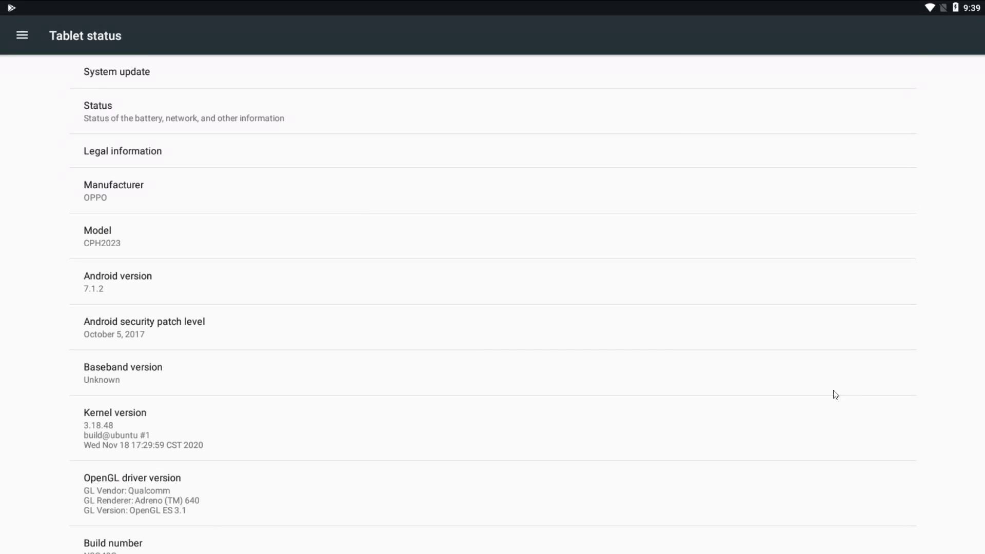
left_click_drag(861, 439, 784, 285)
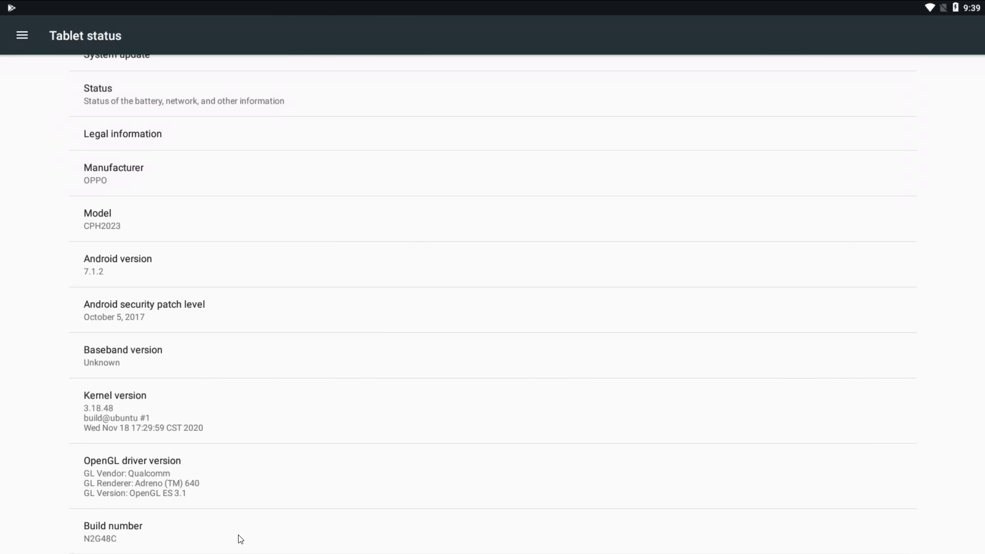
left_click(240, 535)
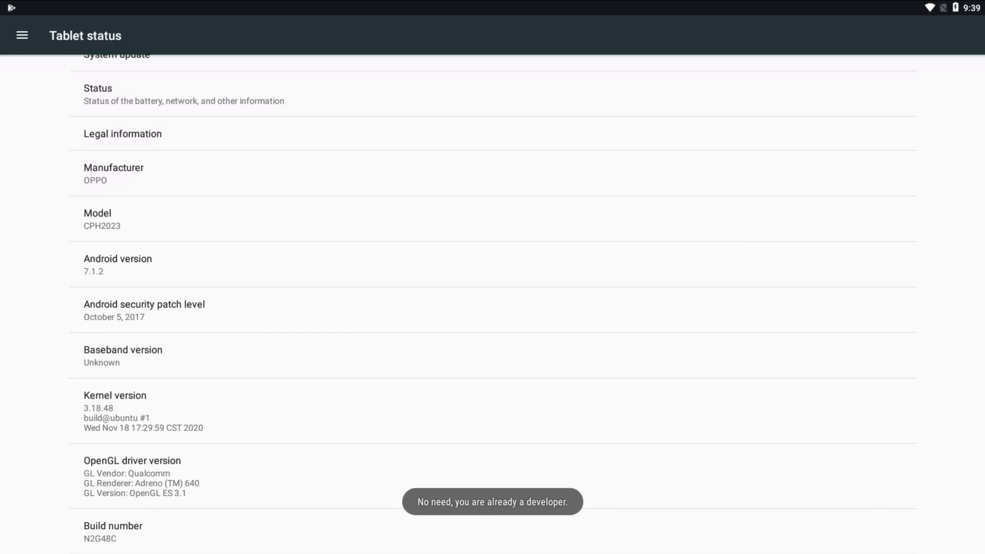
Open Developer options and locate Force GPU rendering under hardware accelerated rendering
key("Escape")
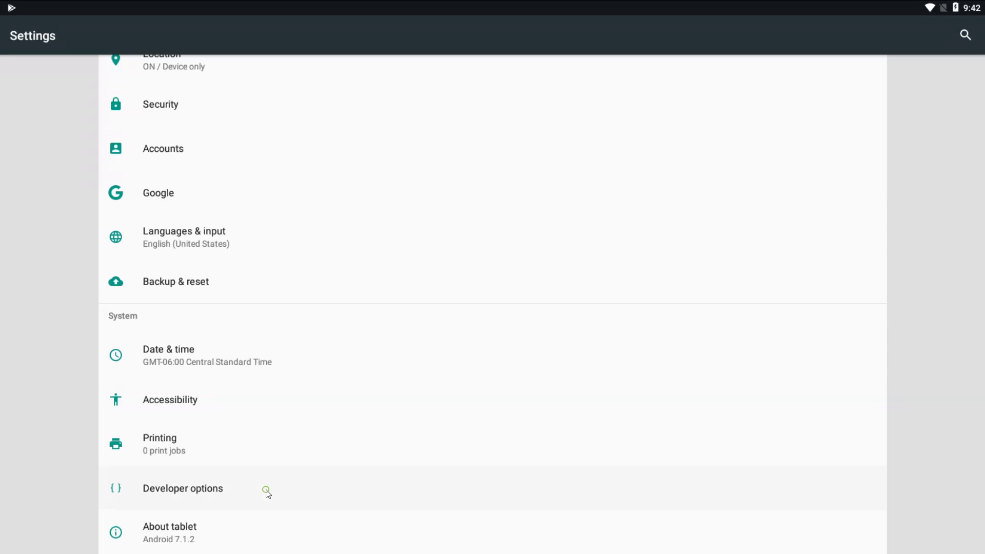
left_click(266, 490)
scroll(518, 472, "down", 20)
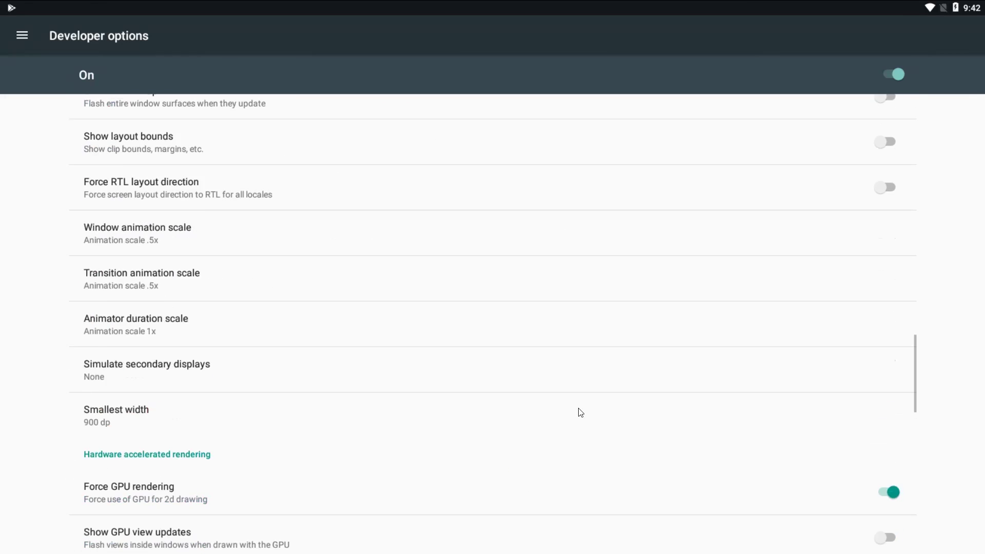
scroll(283, 195, "up", 2)
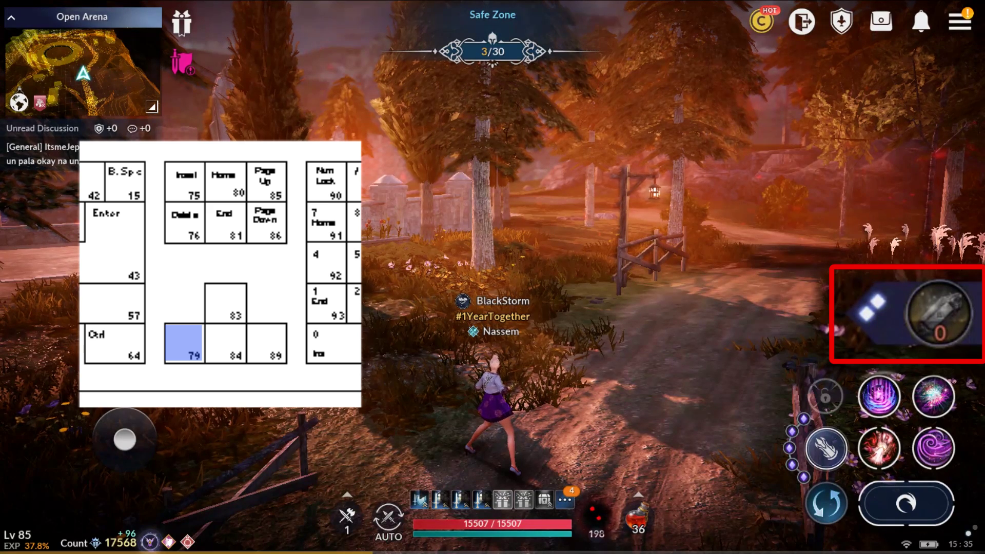
Trigger Black Spirit powers through the Left and Up arrow key mappings
key("Left")
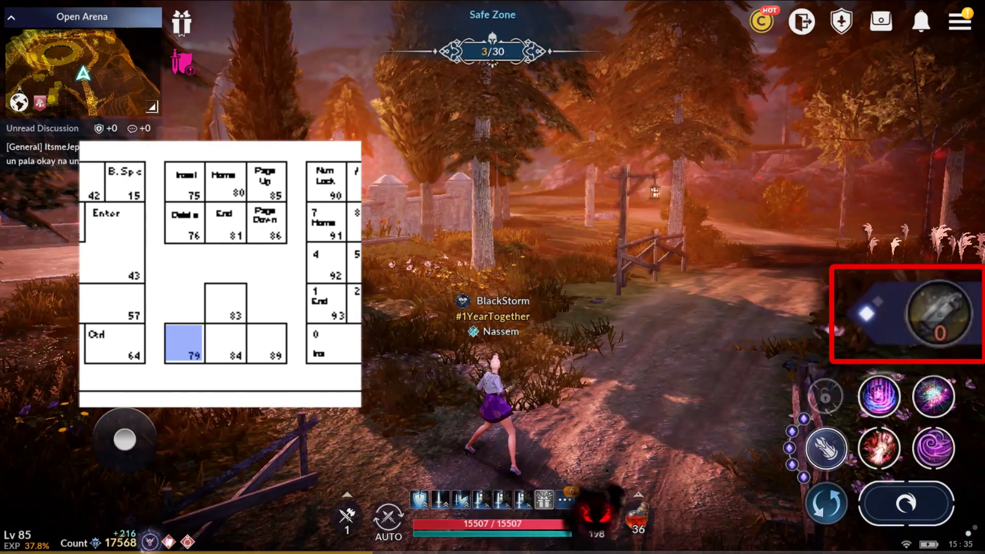
key("Up")
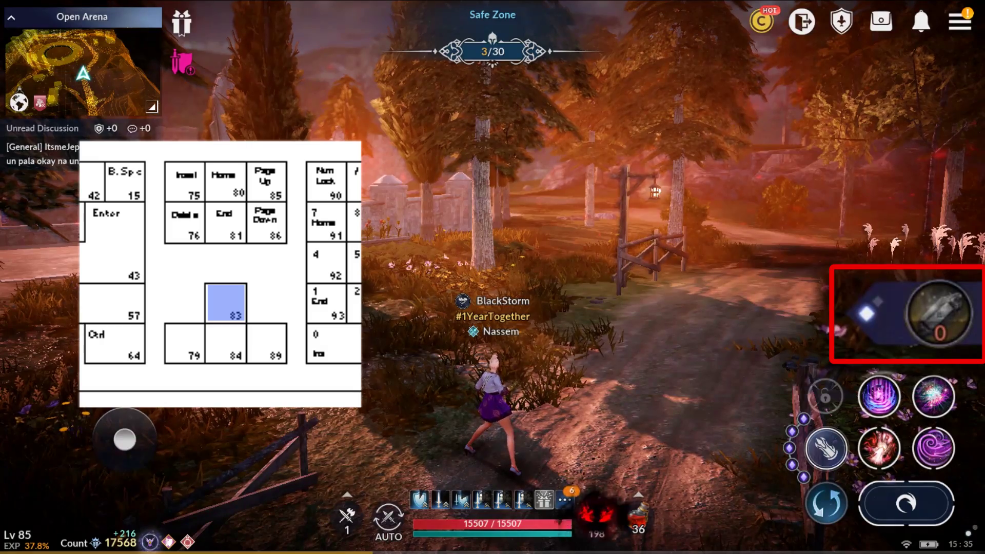
key("Up")
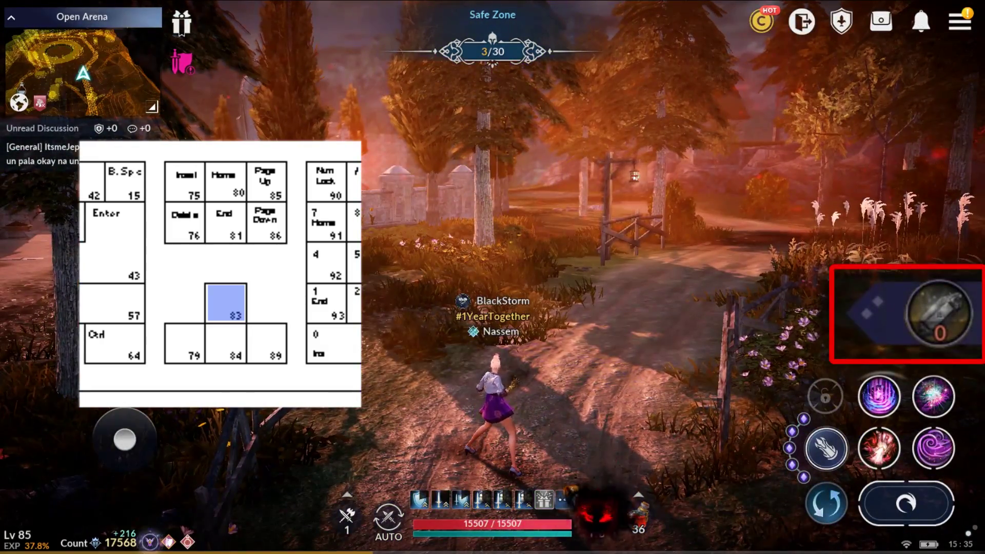
Collapse and re-expand the item bar, then test the Down camera key
left_click(927, 353)
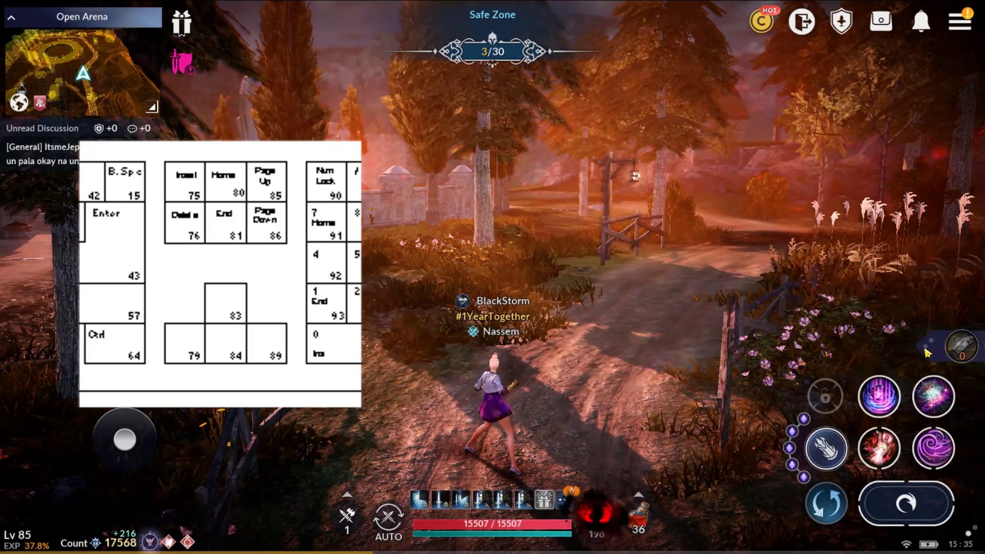
left_click(927, 353)
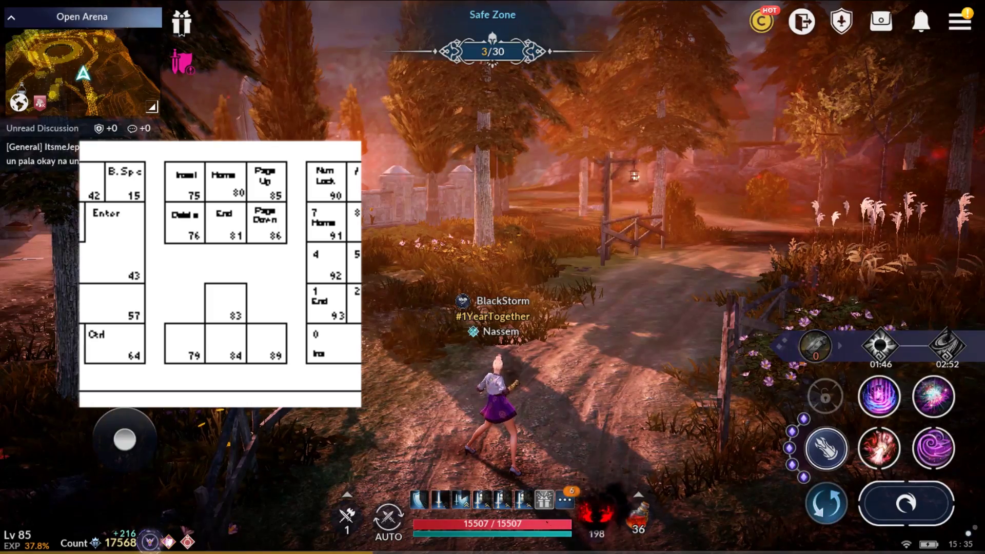
key("Down")
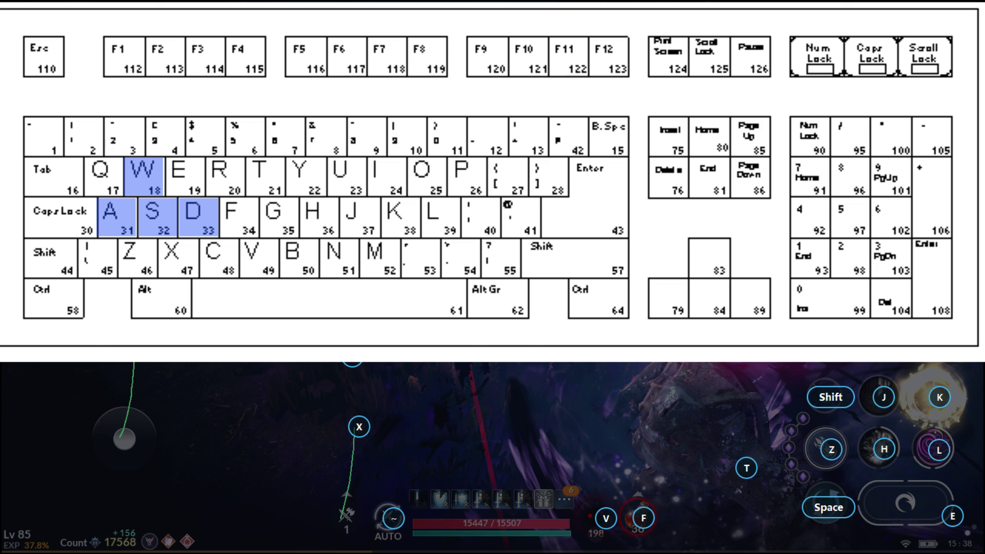
Test the H, J, K, L skills, E attack, Space dodge, Shift target lock and F potion
key("h")
key("j")
key("k")
key("l")
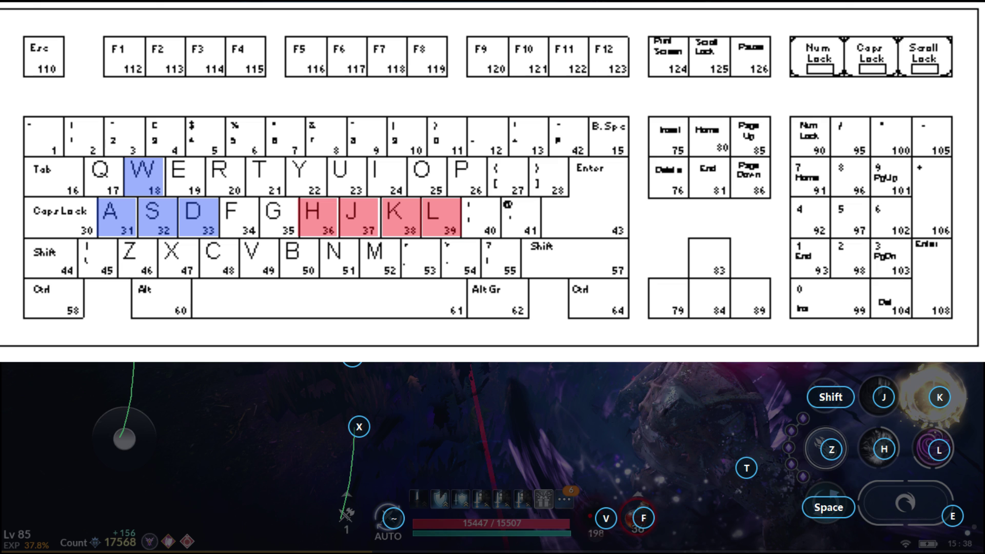
key("e")
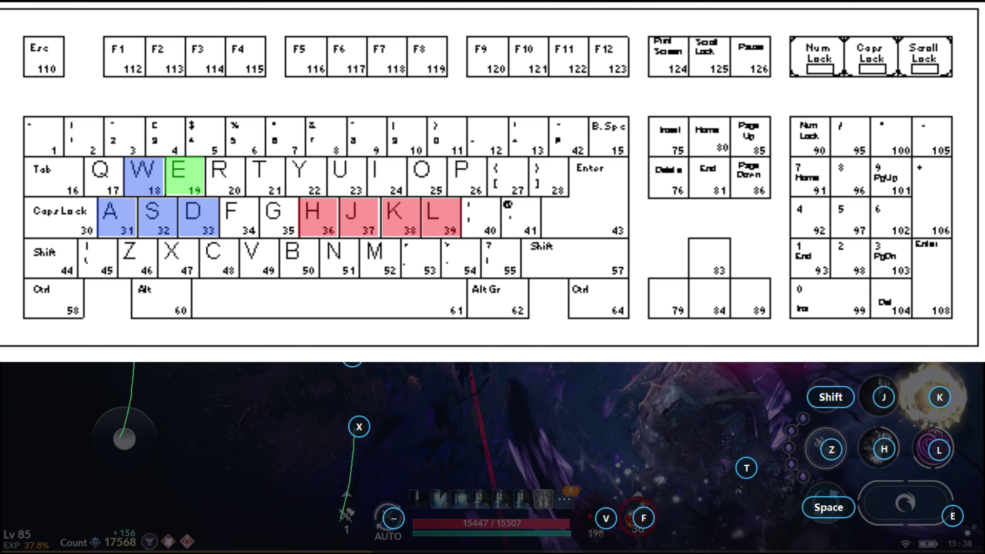
key("space")
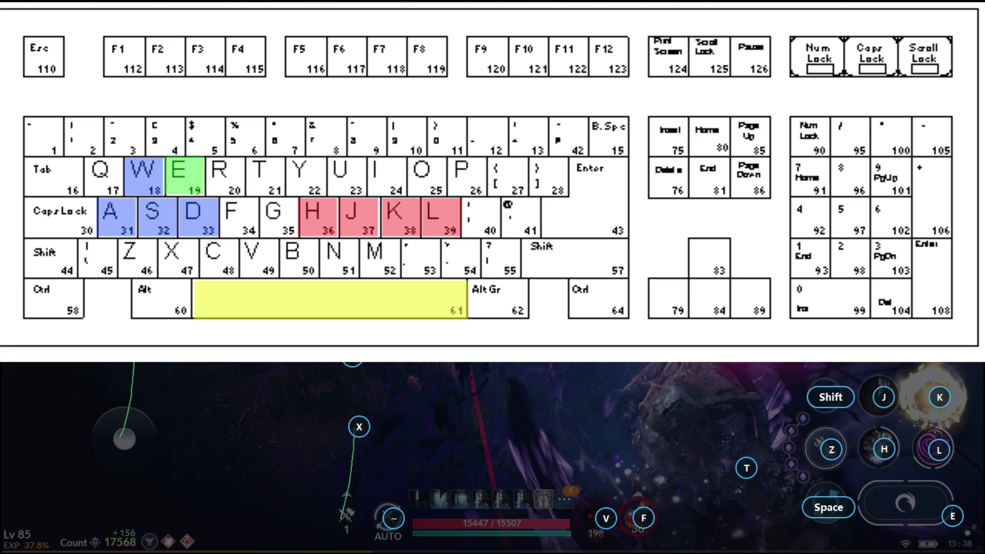
key("shift")
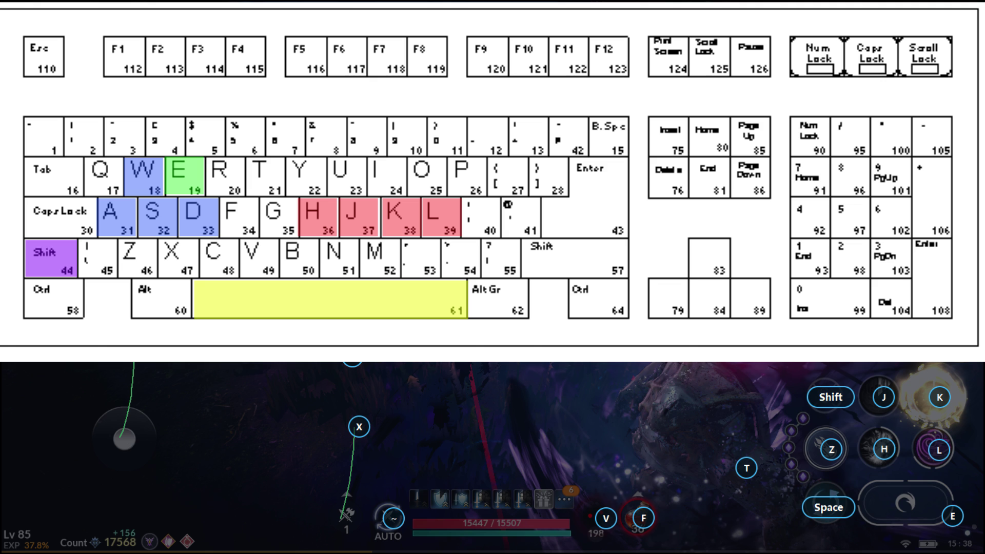
key("f")
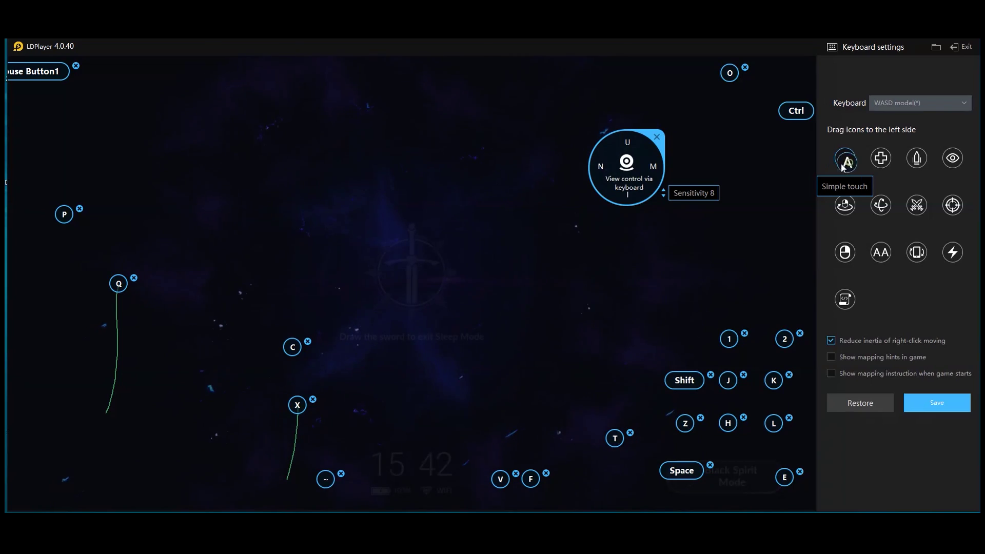
Place a new simple touch point on the game screen and bind it to B
left_click_drag(843, 168, 467, 203)
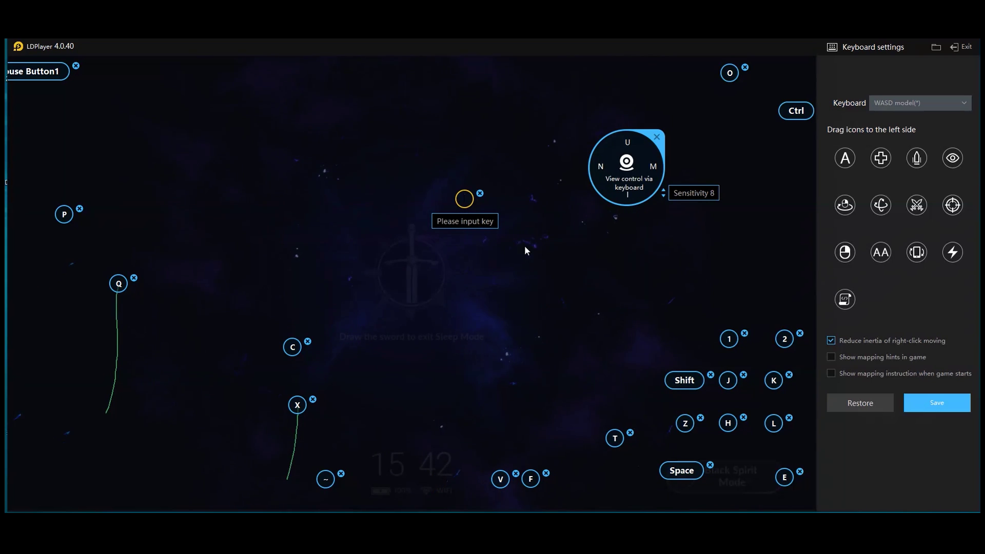
key("b")
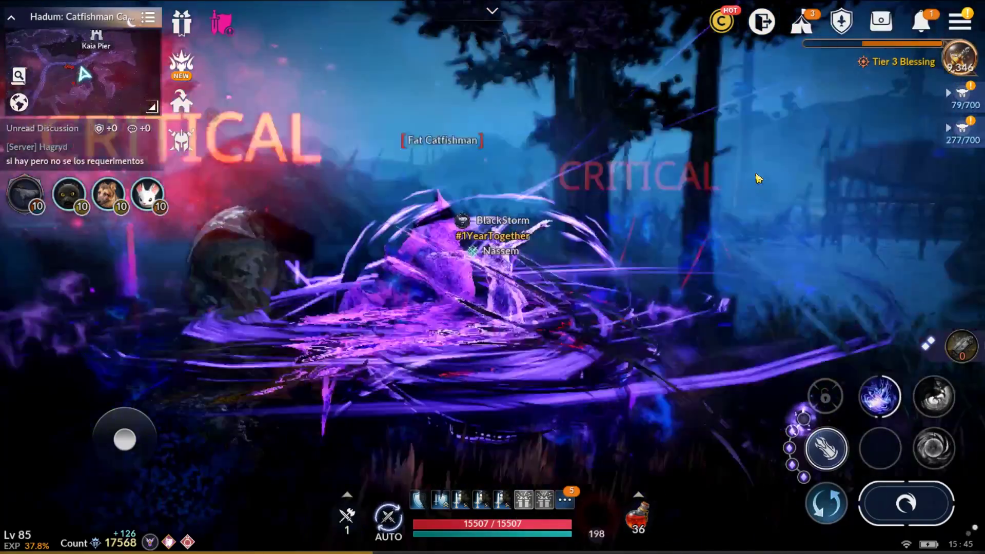
Add a 3D view control bound to N left, M right, U up and I down
key("ctrl+shift+k")
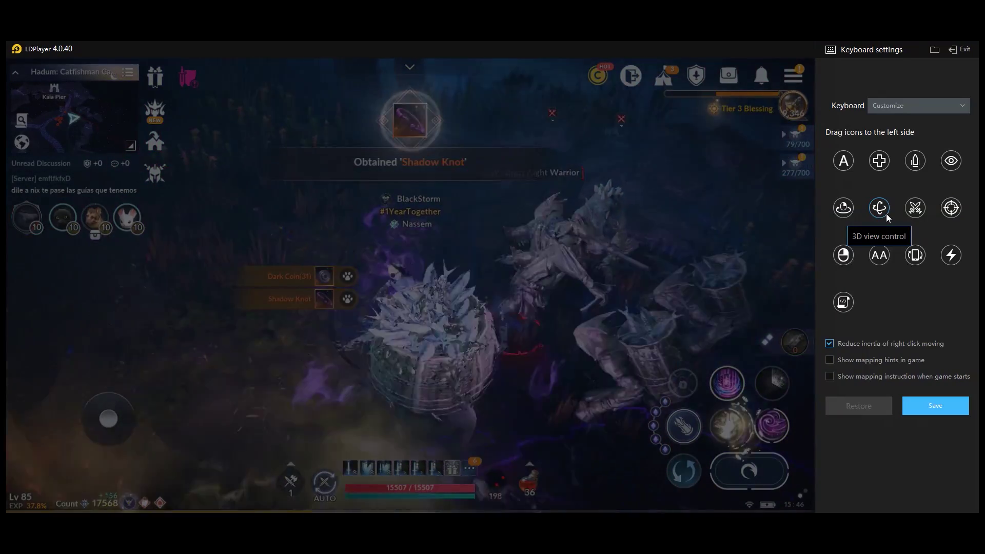
left_click_drag(885, 213, 547, 177)
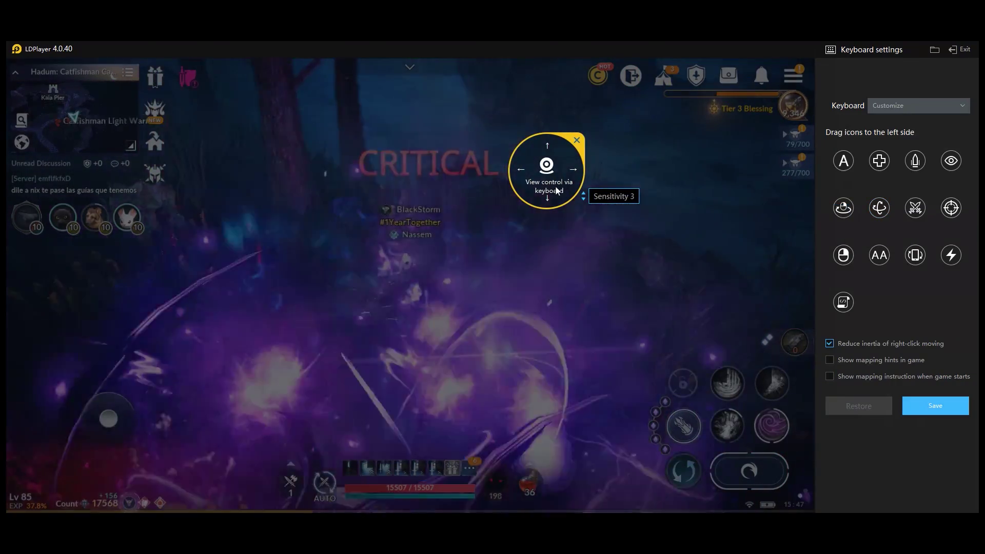
left_click(526, 172)
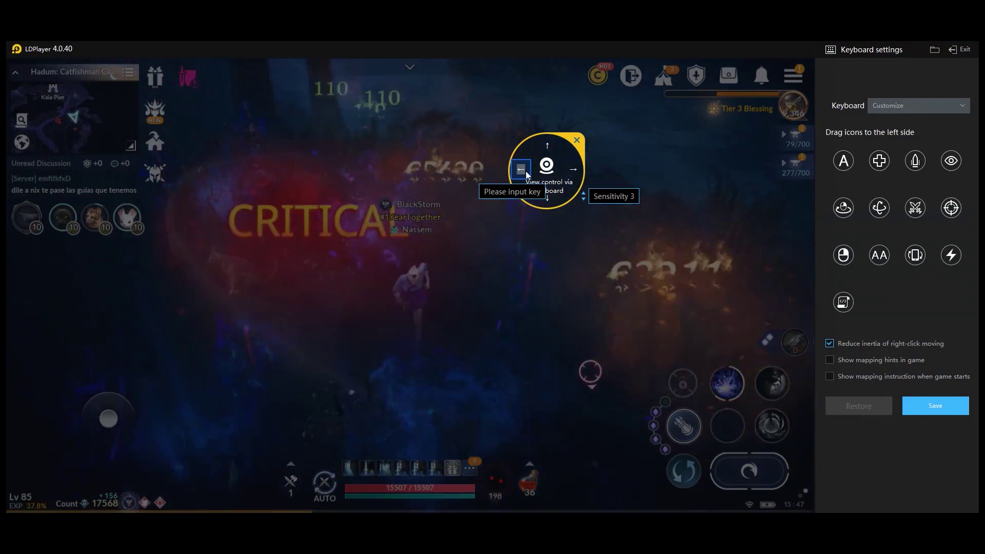
key("n")
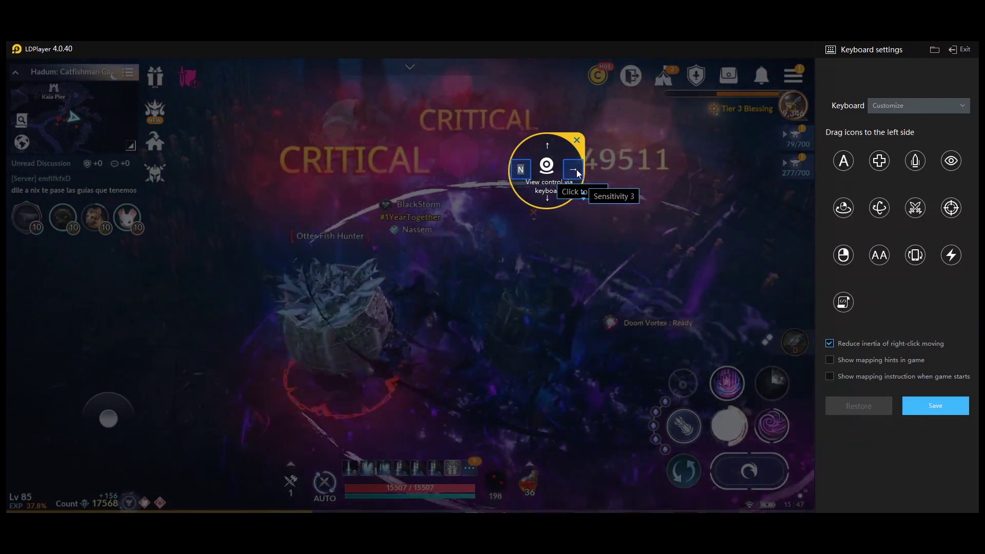
left_click(577, 173)
key("m")
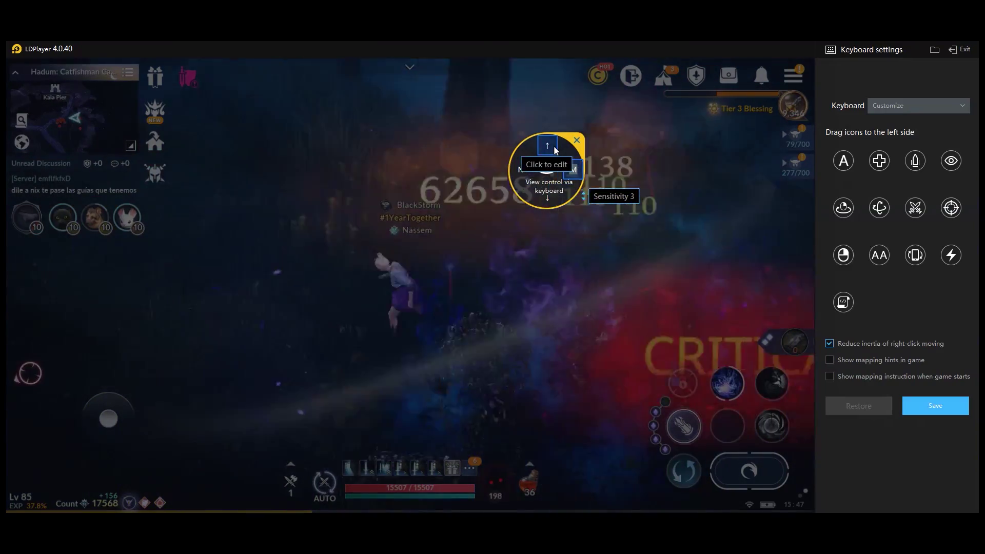
left_click(552, 146)
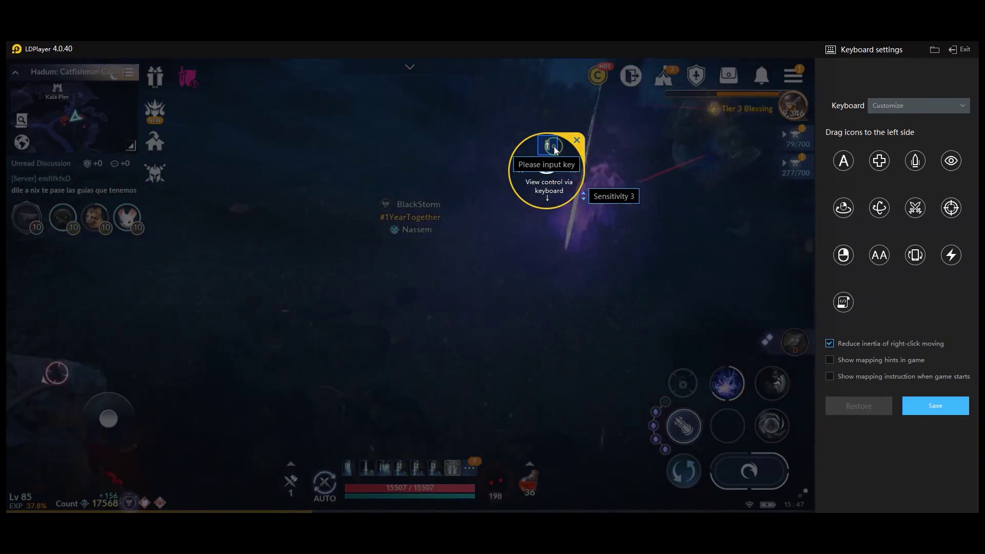
key("u")
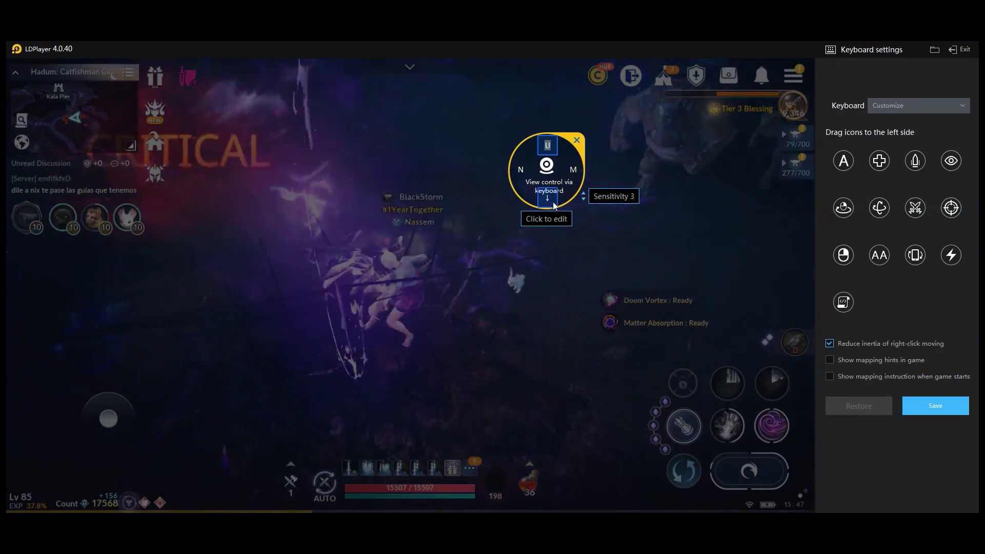
left_click(547, 198)
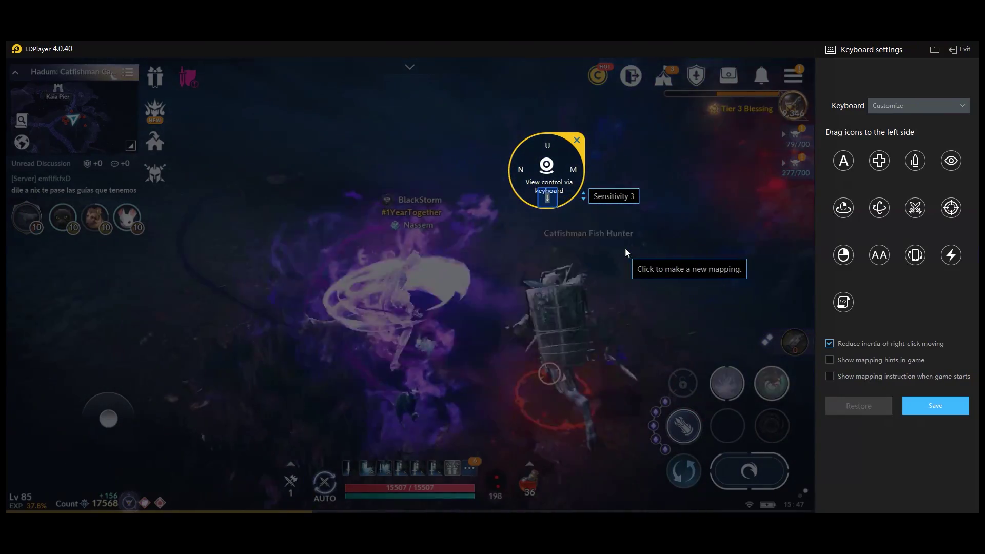
key("i")
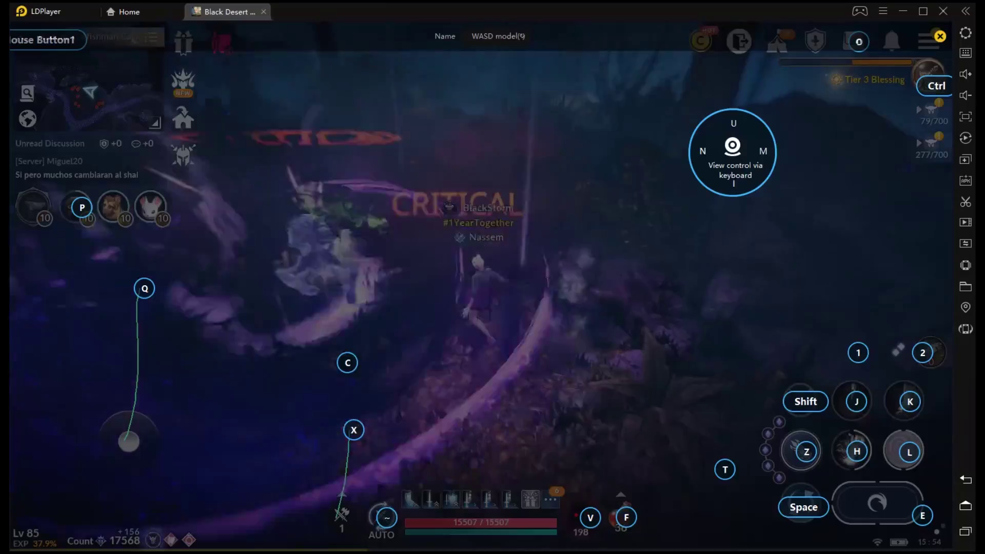
Test the K skill key in combat and bring up the weapon preset list
key("k")
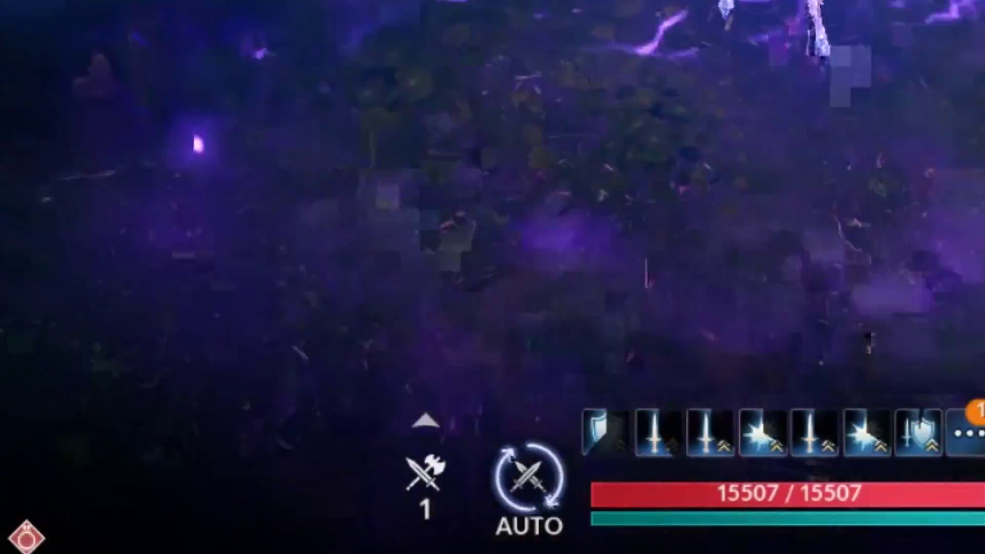
left_click(346, 513)
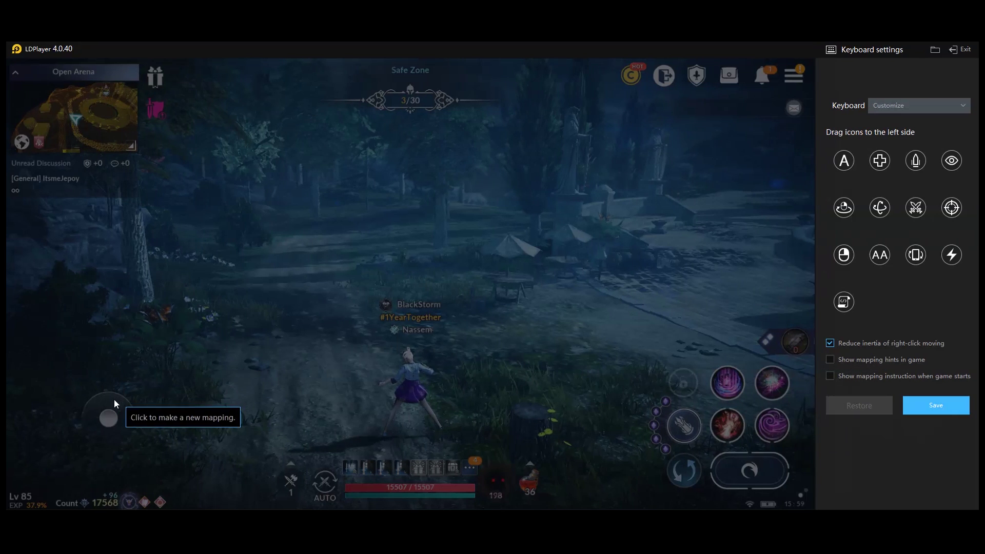
Draw a freehand swipe path from the joystick looping down the left side and back beside it
mouse_move(103, 417)
left_mouse_down()
mouse_move(108, 369)
mouse_move(157, 383)
mouse_move(125, 377)
left_mouse_up()
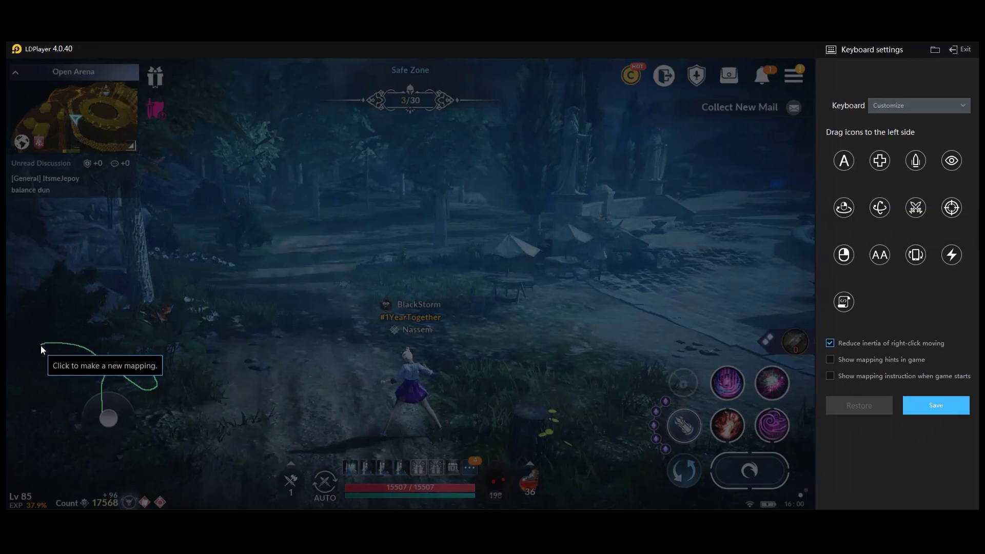
left_click_drag(33, 361, 77, 456)
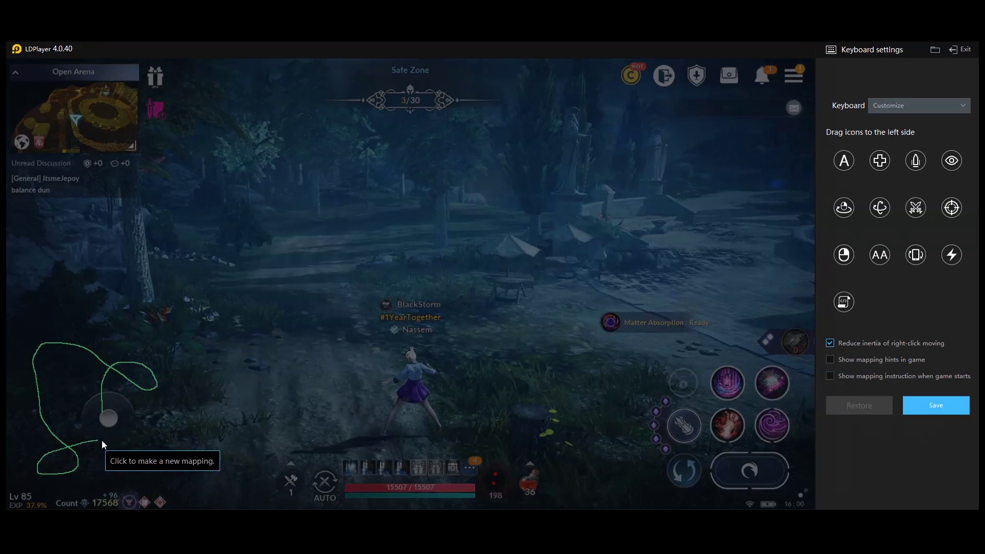
left_click_drag(181, 438, 182, 438)
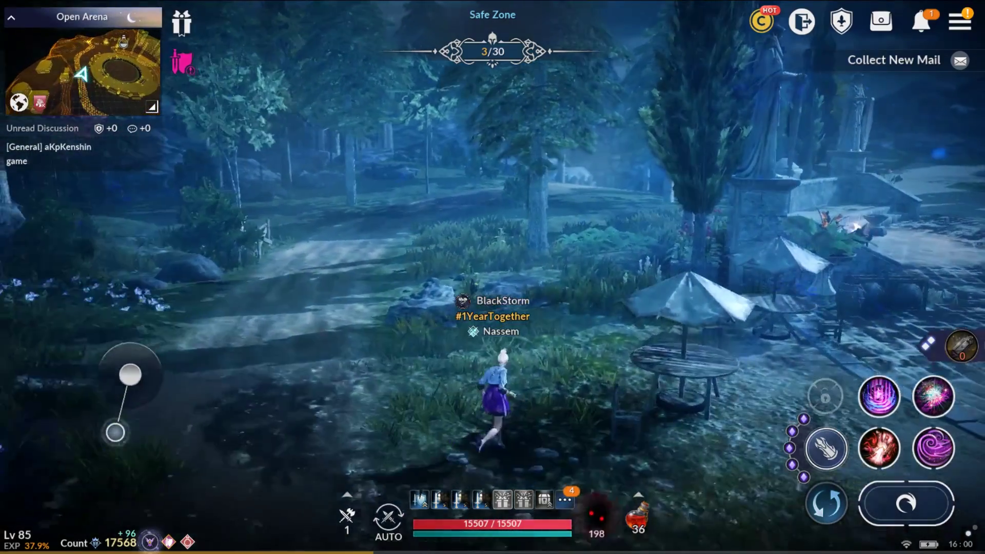
Steer the character through the Open Arena into the forest using the mapped joystick and A key
left_click_drag(130, 375, 182, 394)
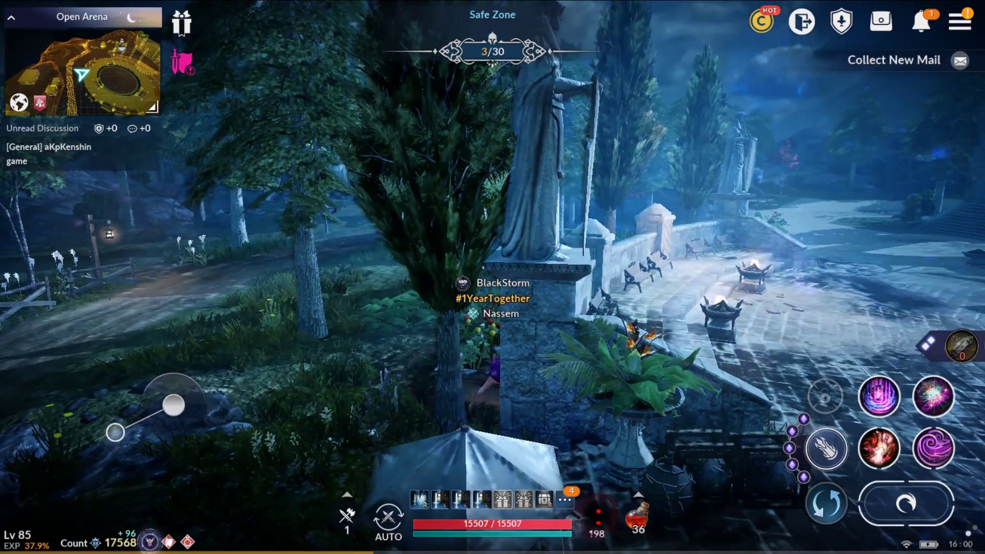
left_click_drag(130, 379, 207, 463)
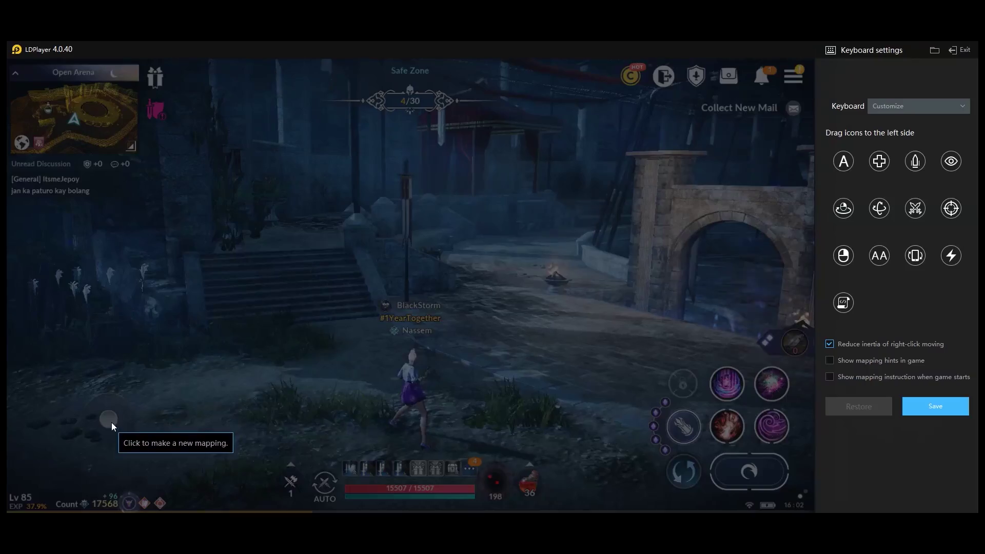
mouse_move(112, 423)
left_mouse_down()
mouse_move(126, 345)
mouse_move(81, 417)
left_mouse_up()
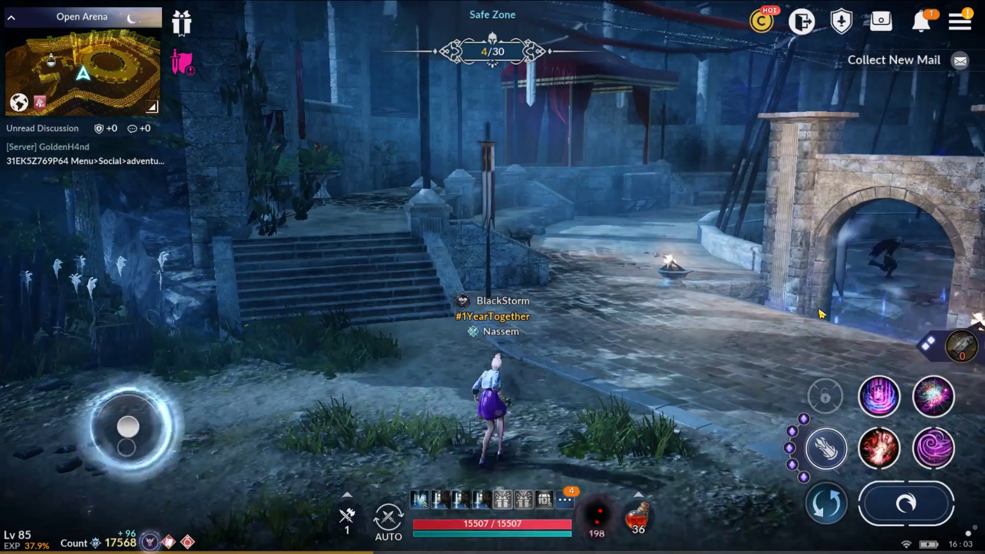
key("a")
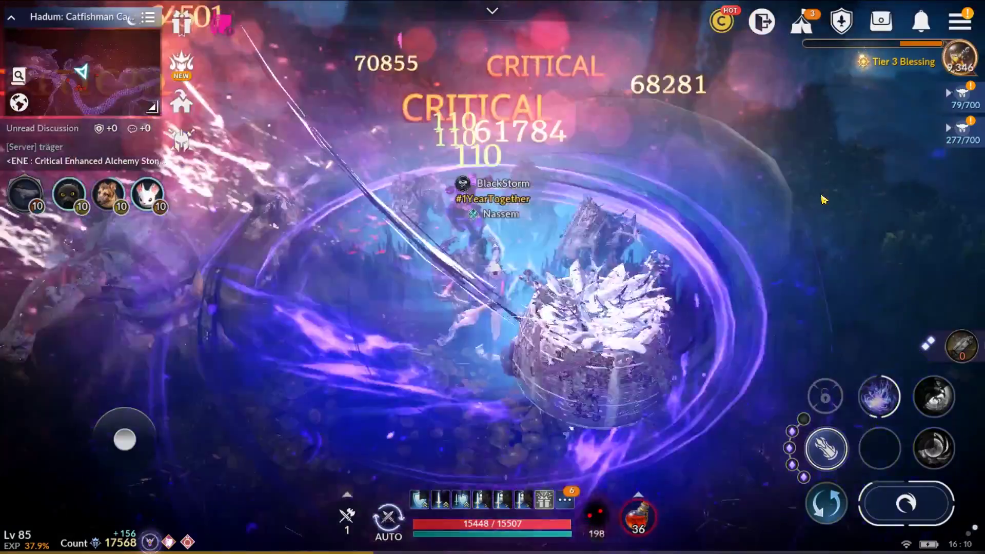
Cast skills with E and R on the monsters, then open Quick Settings with Q
key("e")
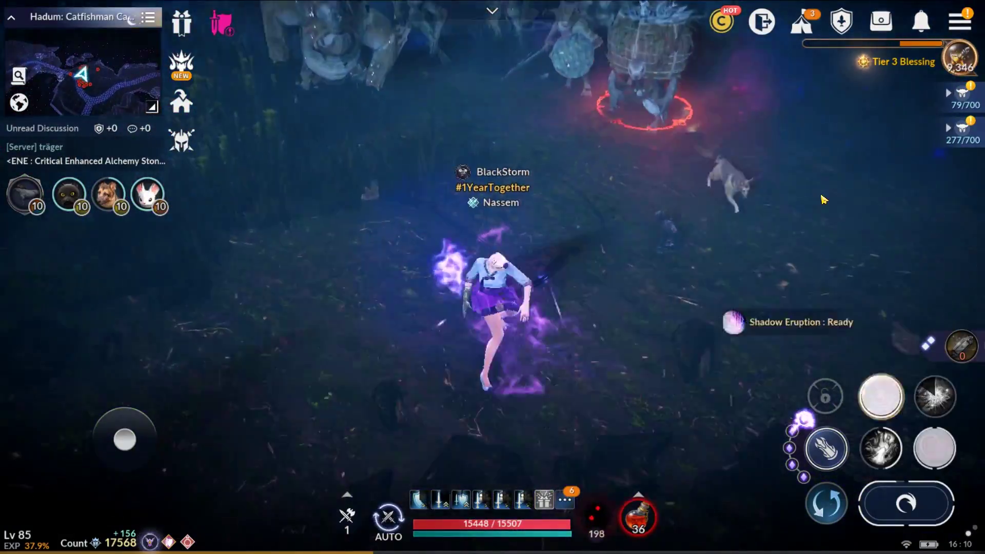
key("r")
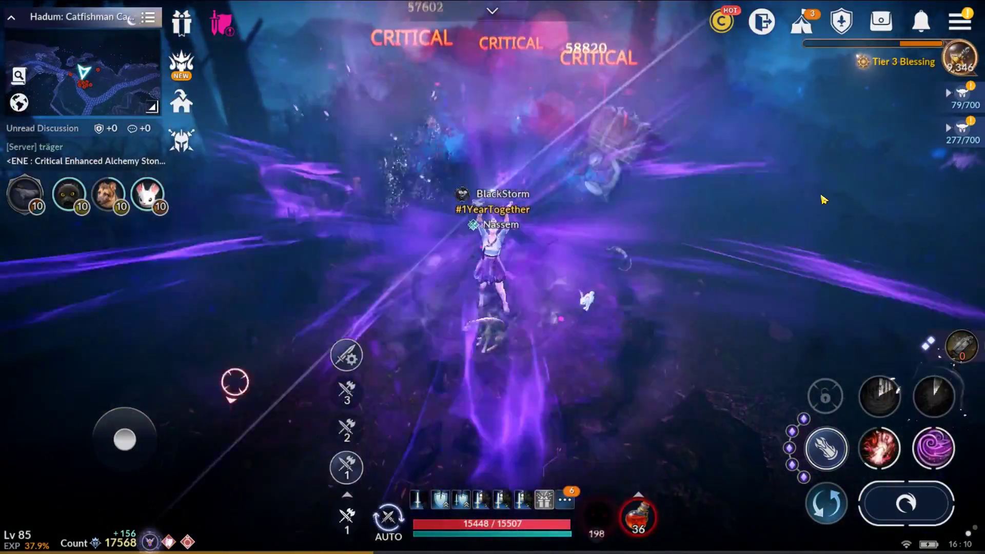
key("q")
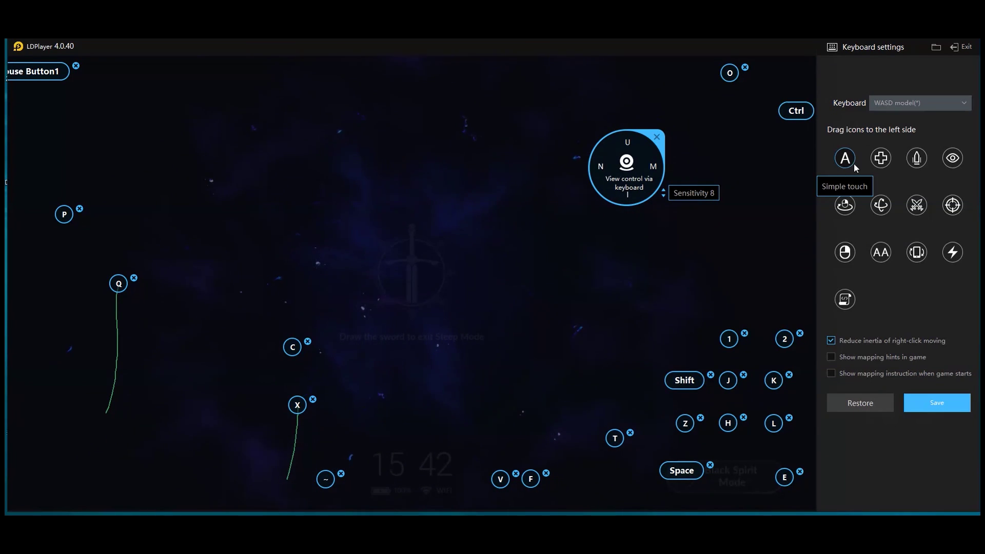
Place a simple touch point above the screen centre and bind it to B
left_click_drag(853, 163, 850, 163)
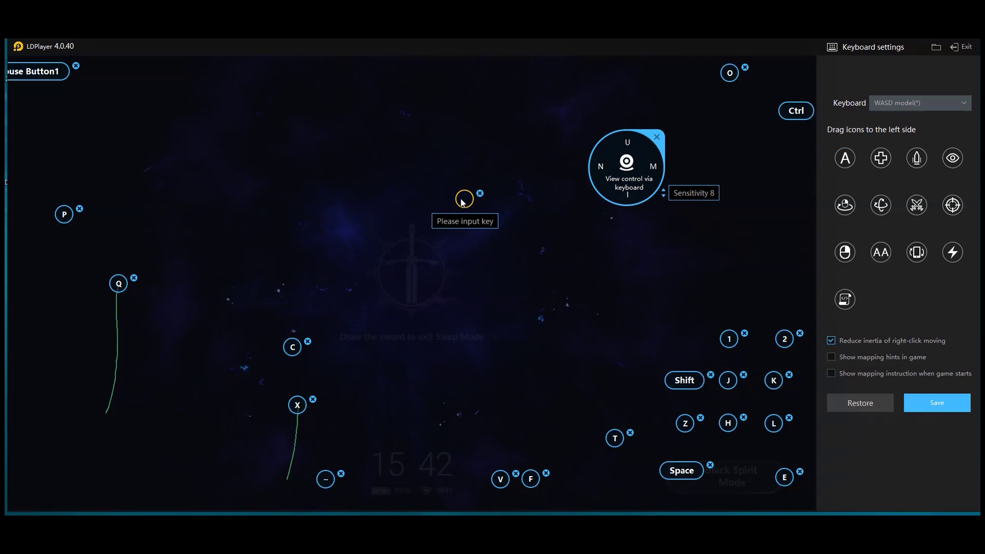
key("b")
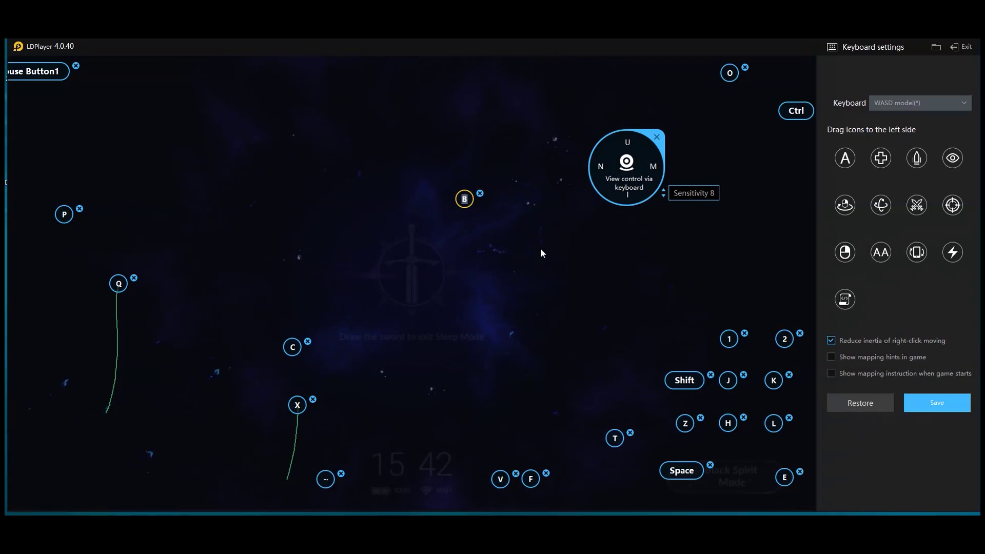